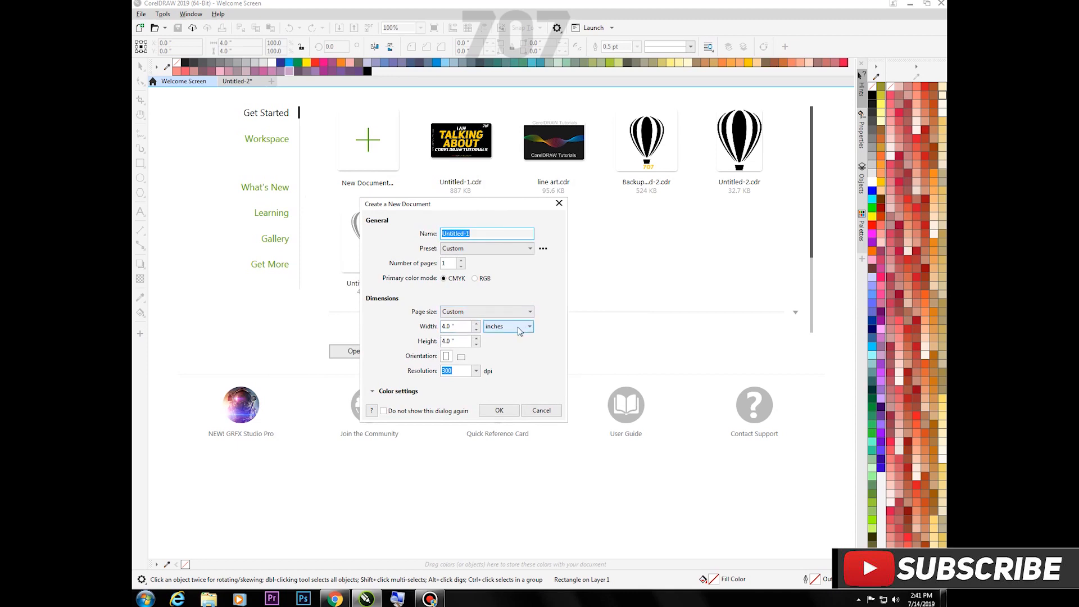
# Create a new custom CMYK document measuring 4 by 4 inches at 300 dpi, trying pixels as the unit before returning to inches
pyautogui.click(443, 340)
pyautogui.click(492, 331)
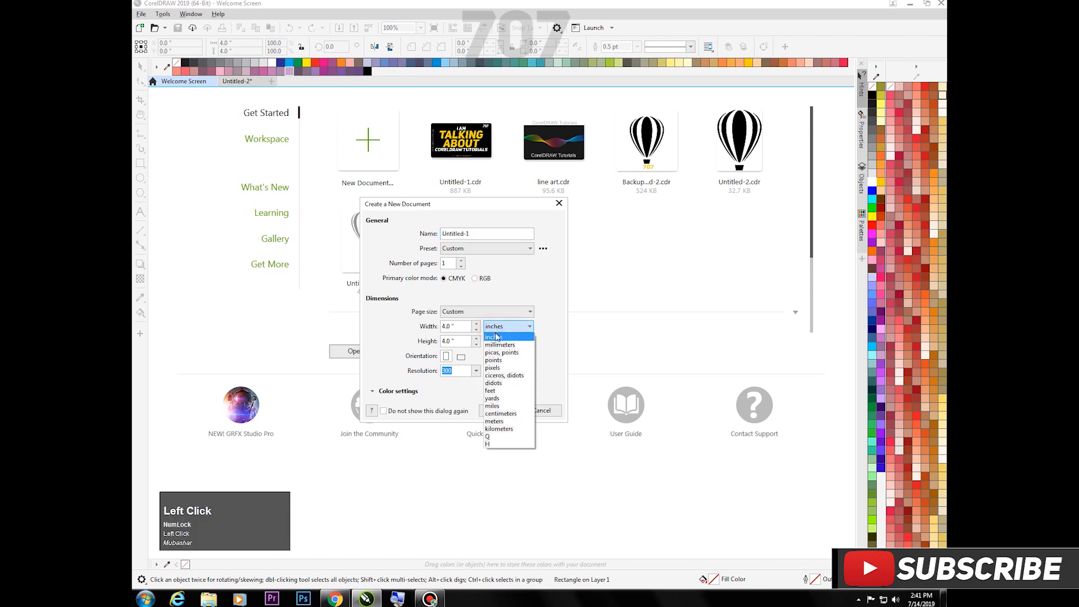
pyautogui.click(493, 367)
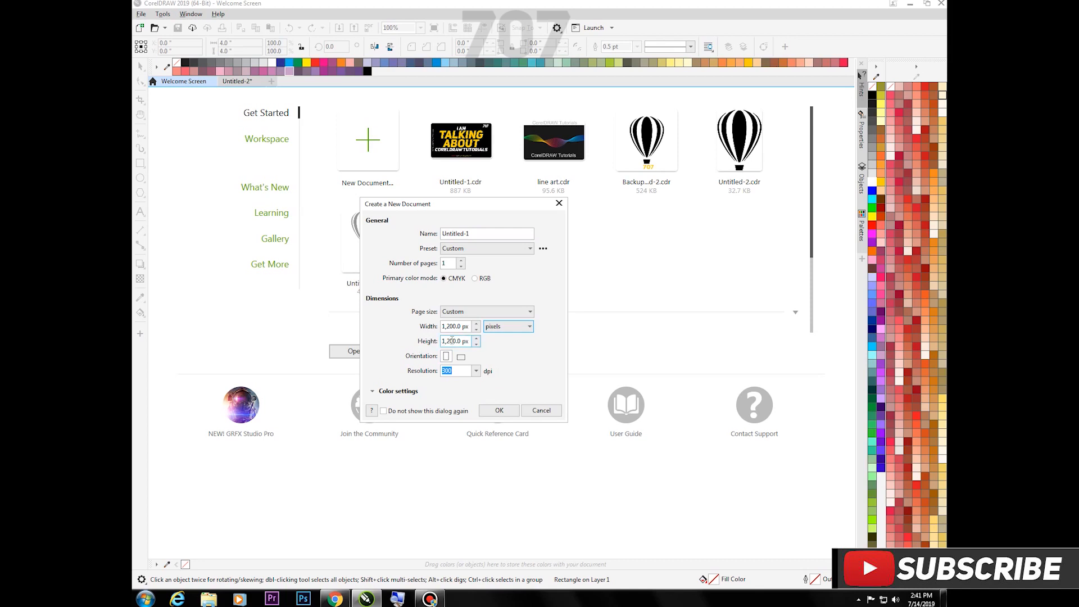
pyautogui.click(510, 334)
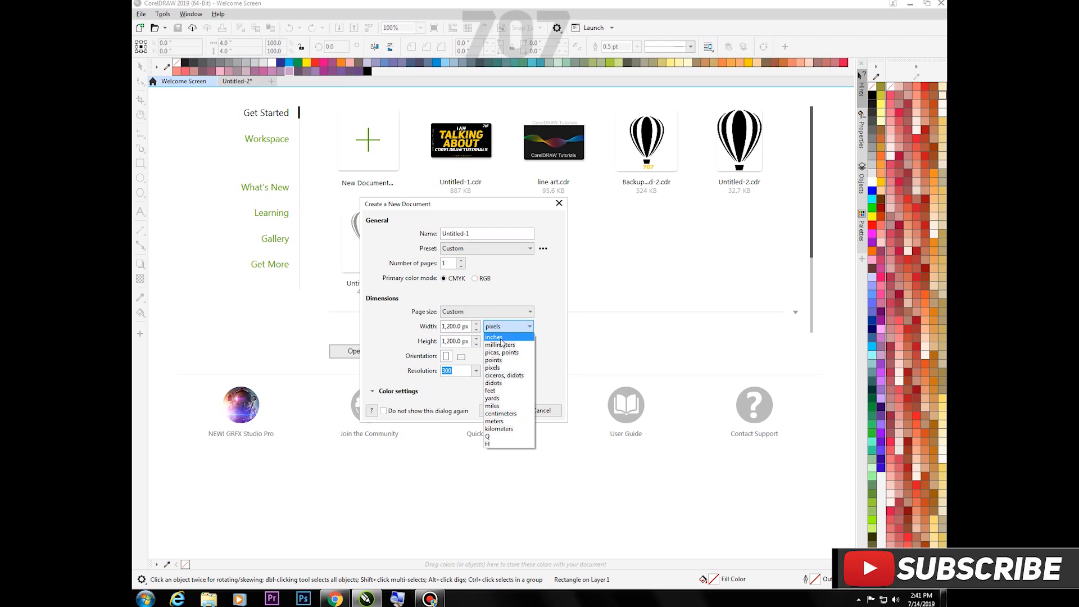
pyautogui.click(498, 338)
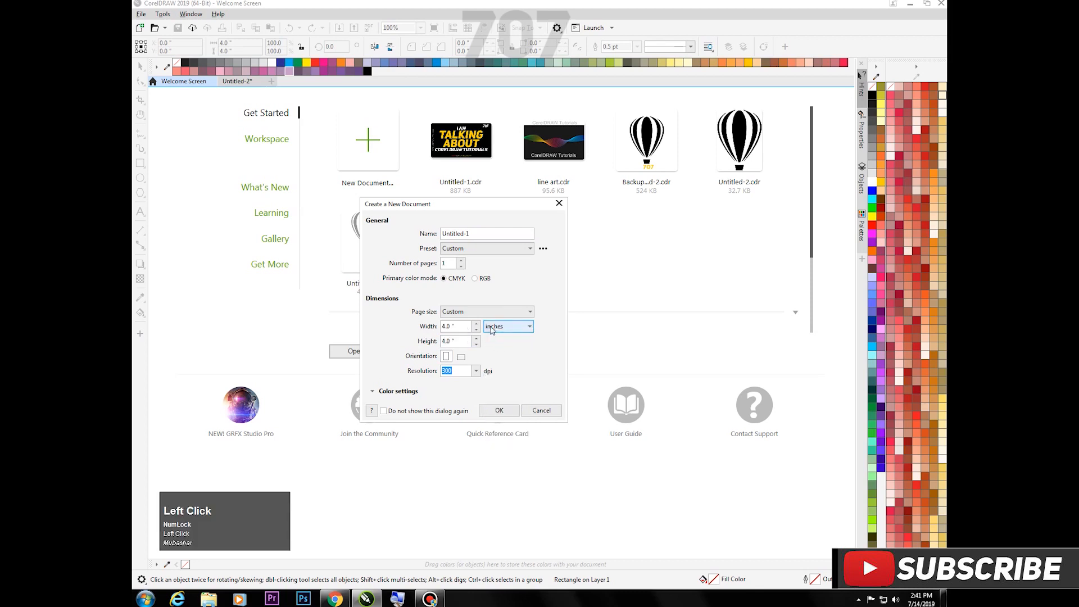
pyautogui.click(500, 412)
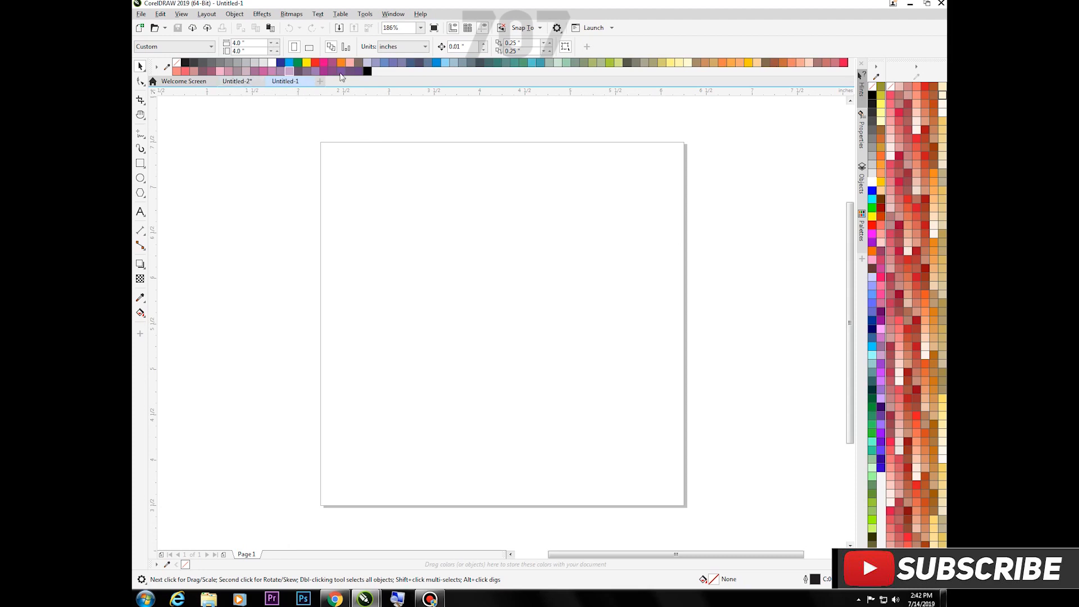
# Switch to the Untitled-2 document and delete the page-sized rectangle
pyautogui.click(248, 81)
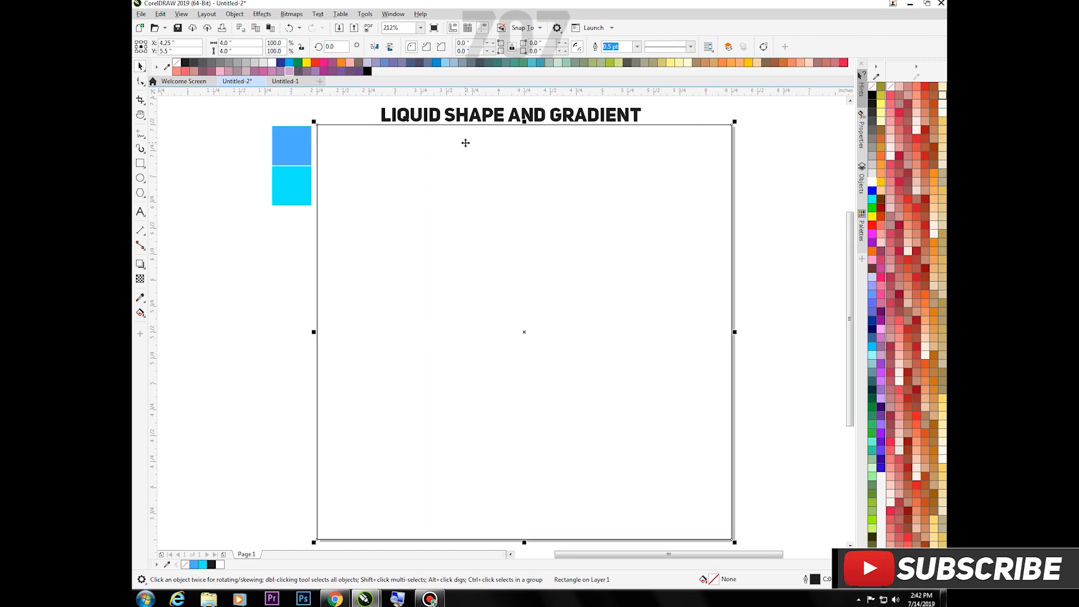
pyautogui.moveTo(258, 121); pyautogui.dragTo(304, 259)
pyautogui.moveTo(248, 117); pyautogui.dragTo(362, 234)
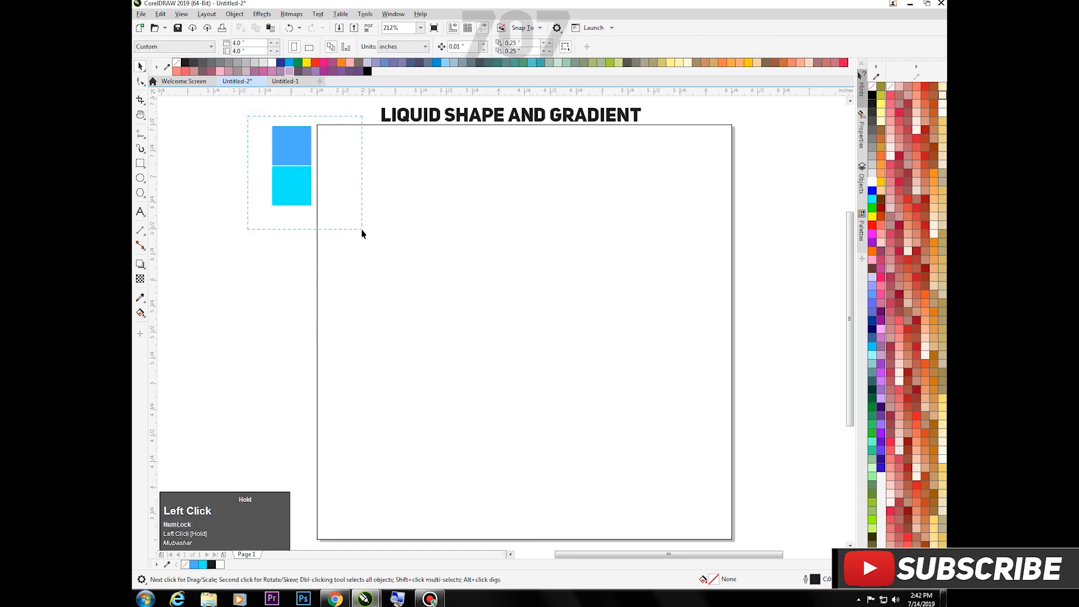
pyautogui.click(443, 225)
pyautogui.press('Delete')
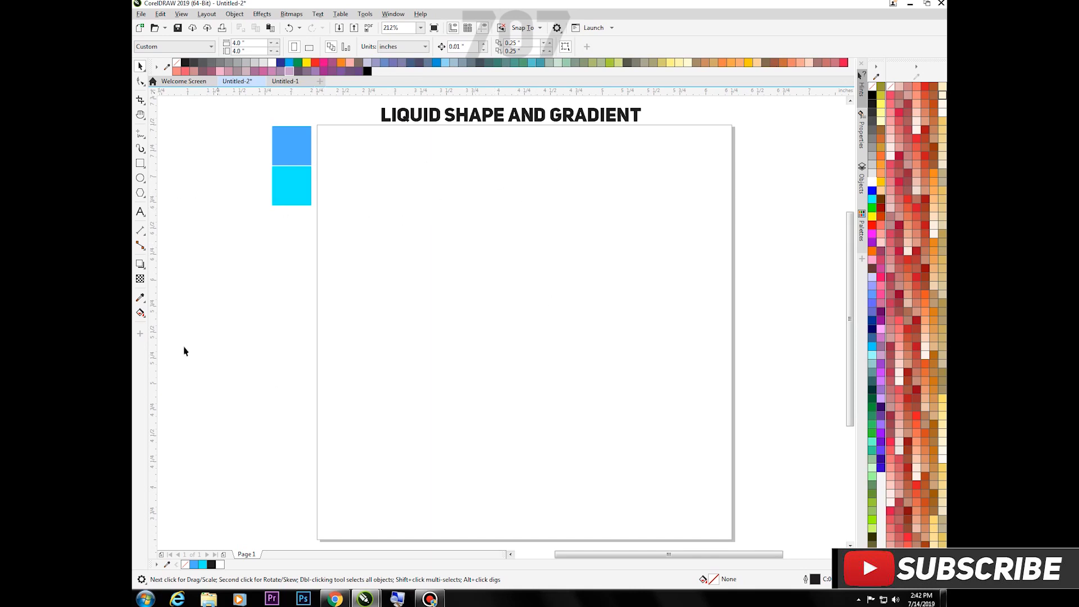
# Create a page-sized frame with the Rectangle tool and delete it again
pyautogui.doubleClick(140, 164)
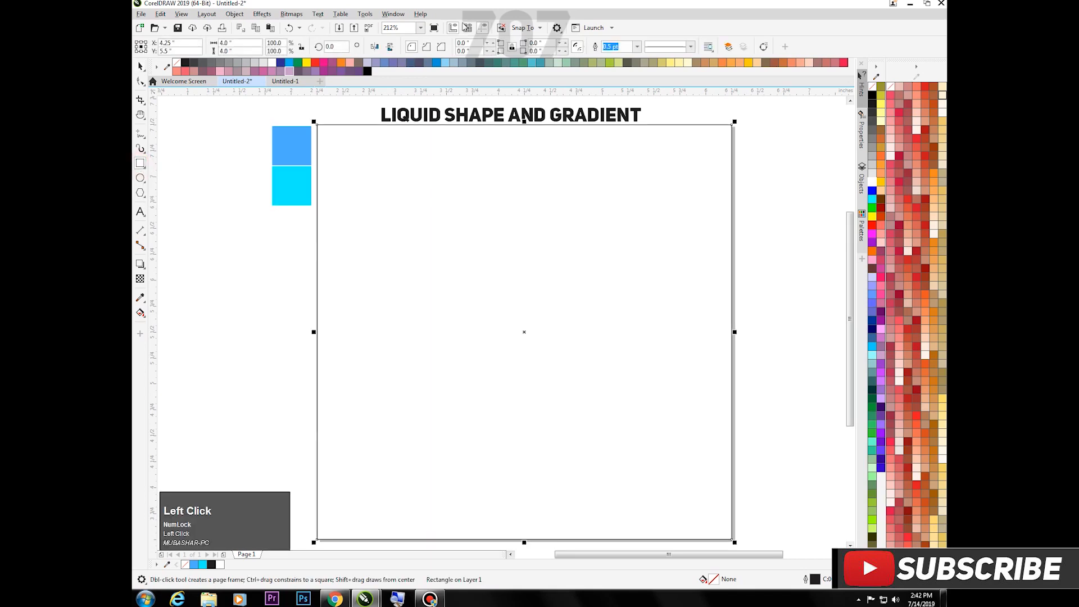
pyautogui.press('Delete')
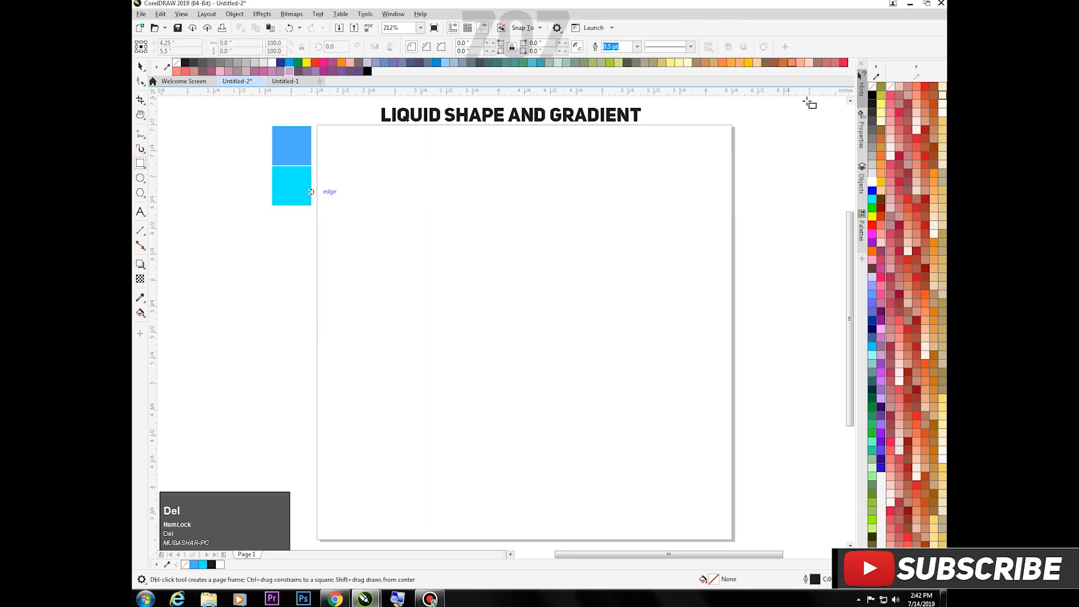
# Add a page frame around the page through the document's page size options
pyautogui.scroll(2, 739, 127)
pyautogui.scroll(3, 739, 127)
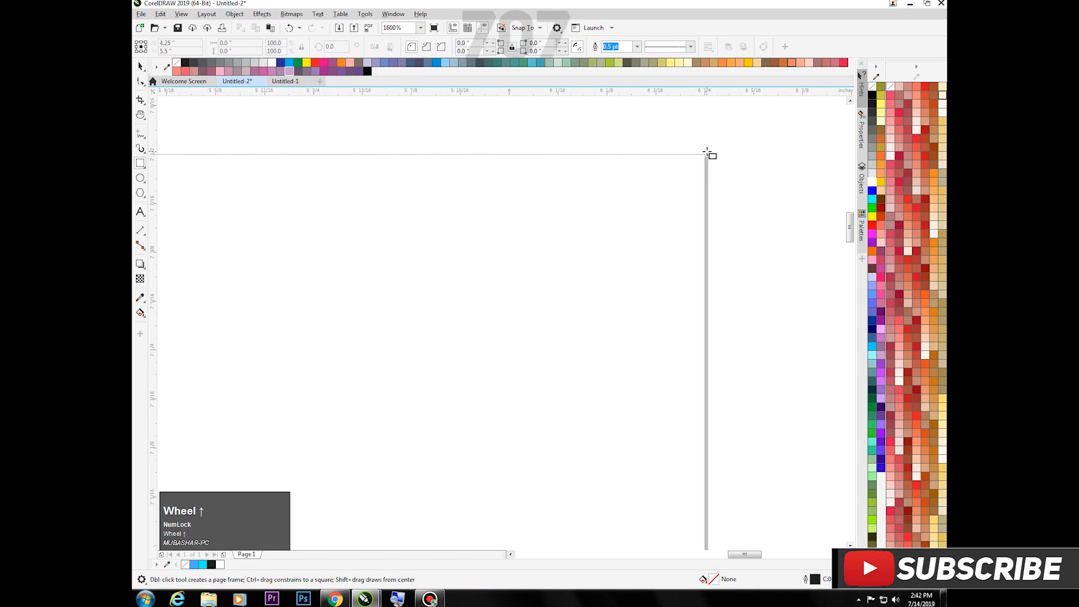
pyautogui.click(141, 67)
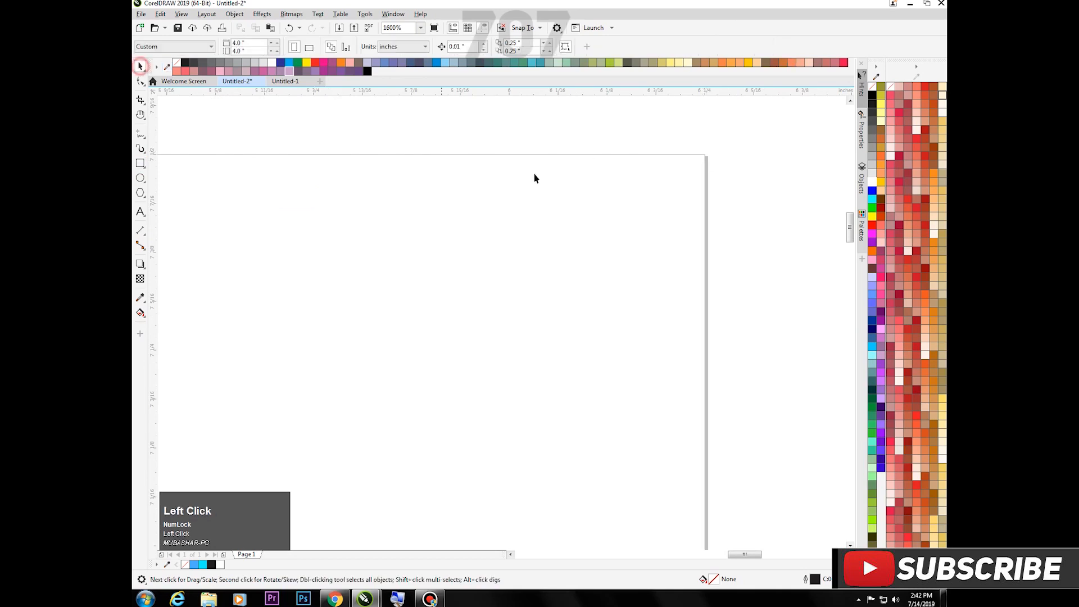
pyautogui.click(705, 158)
pyautogui.doubleClick(706, 158)
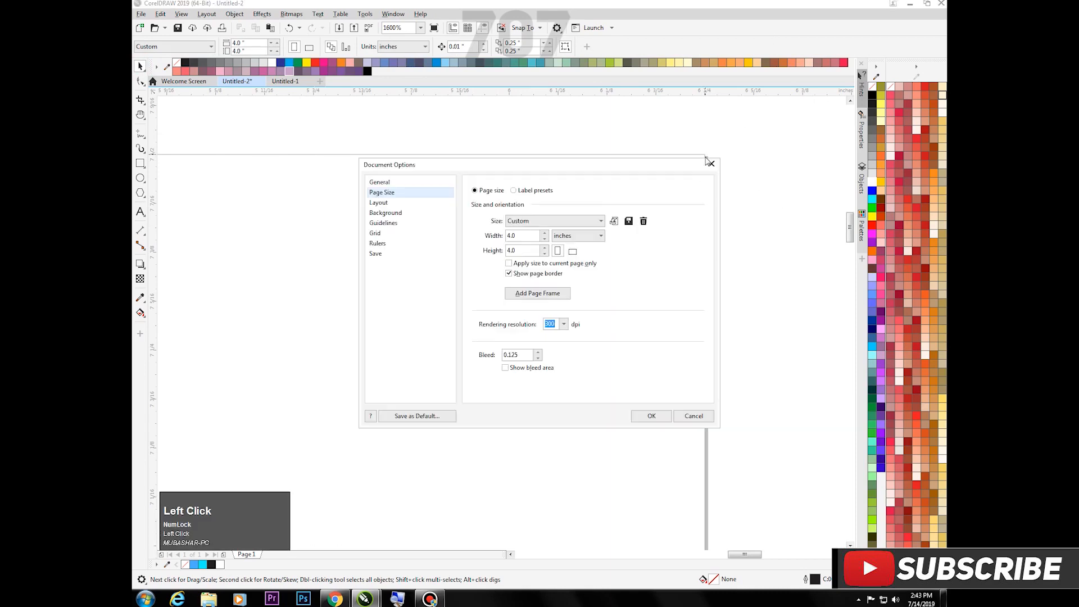
pyautogui.click(550, 302)
pyautogui.click(651, 416)
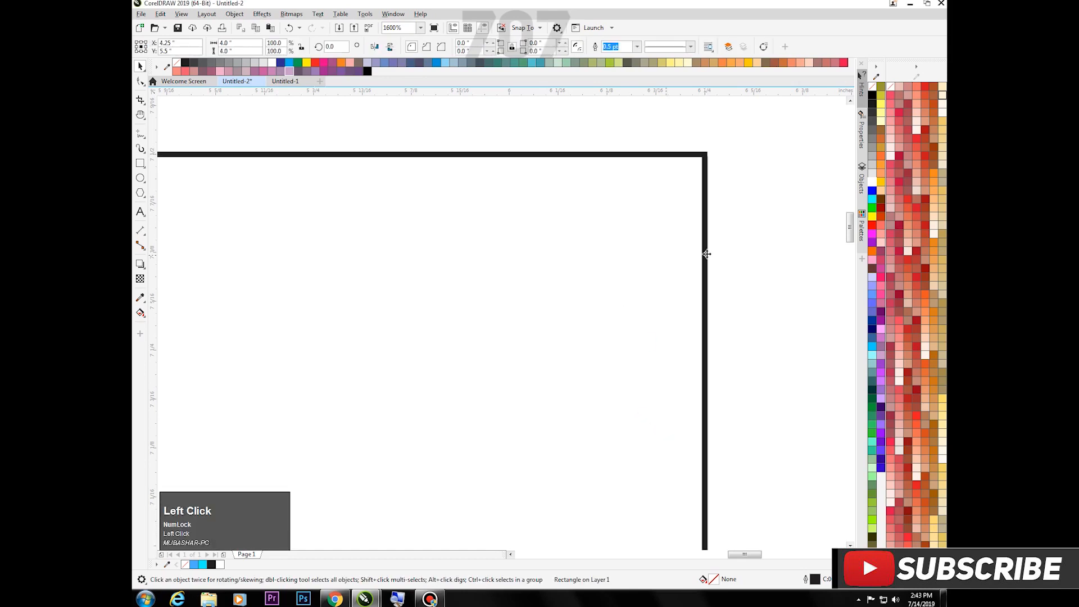
pyautogui.scroll(-5, 494, 345)
pyautogui.press('F4')
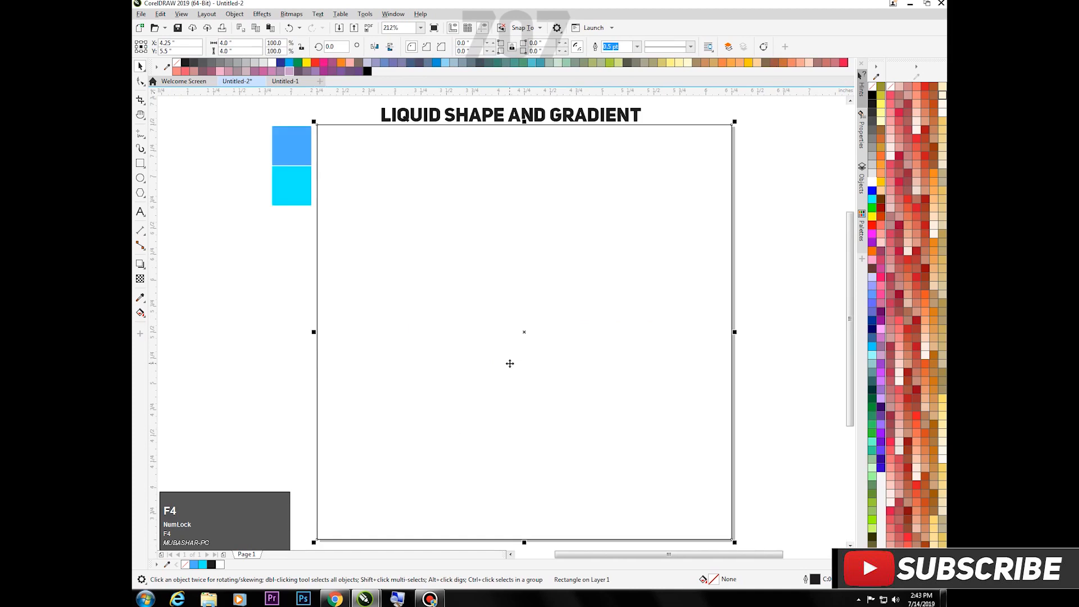
pyautogui.click(139, 66)
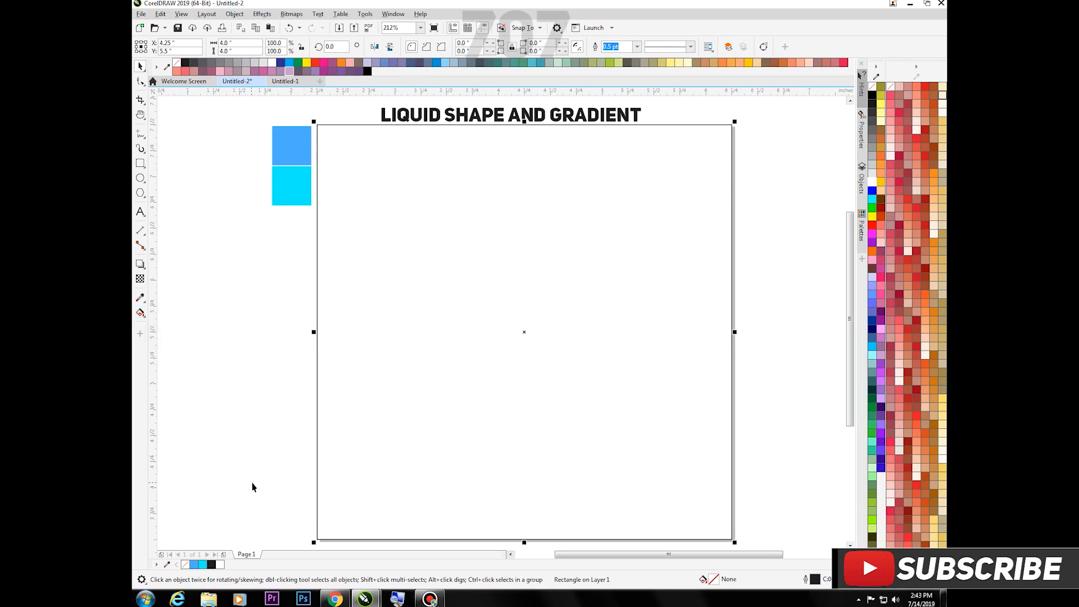
# Apply a diagonal fountain fill to the page frame from its upper-left to lower-right corner, running from medium blue to cyan
pyautogui.press('g')
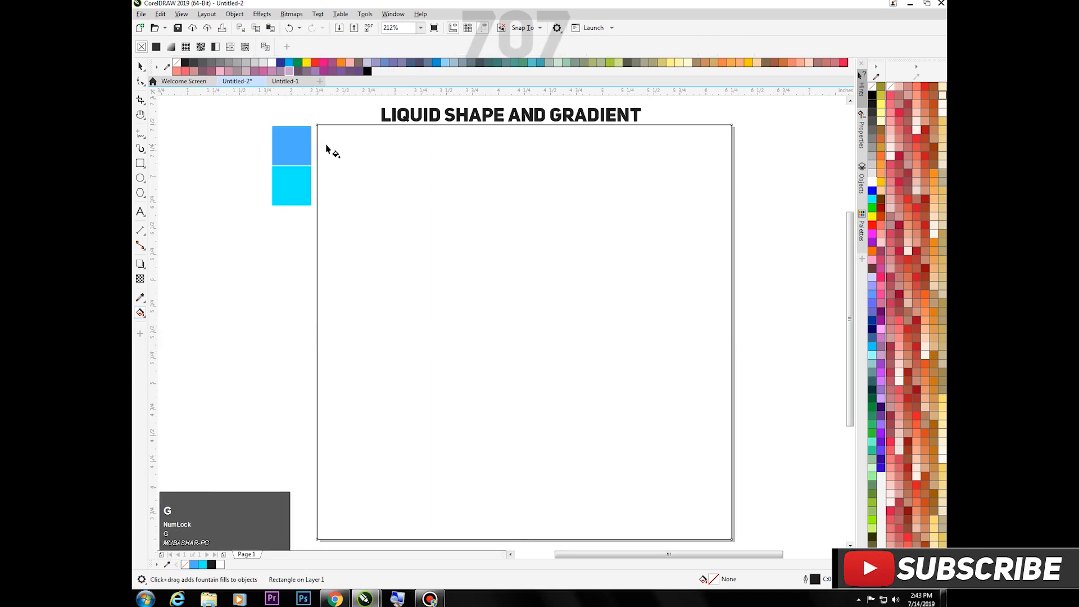
pyautogui.moveTo(317, 124); pyautogui.dragTo(732, 542)
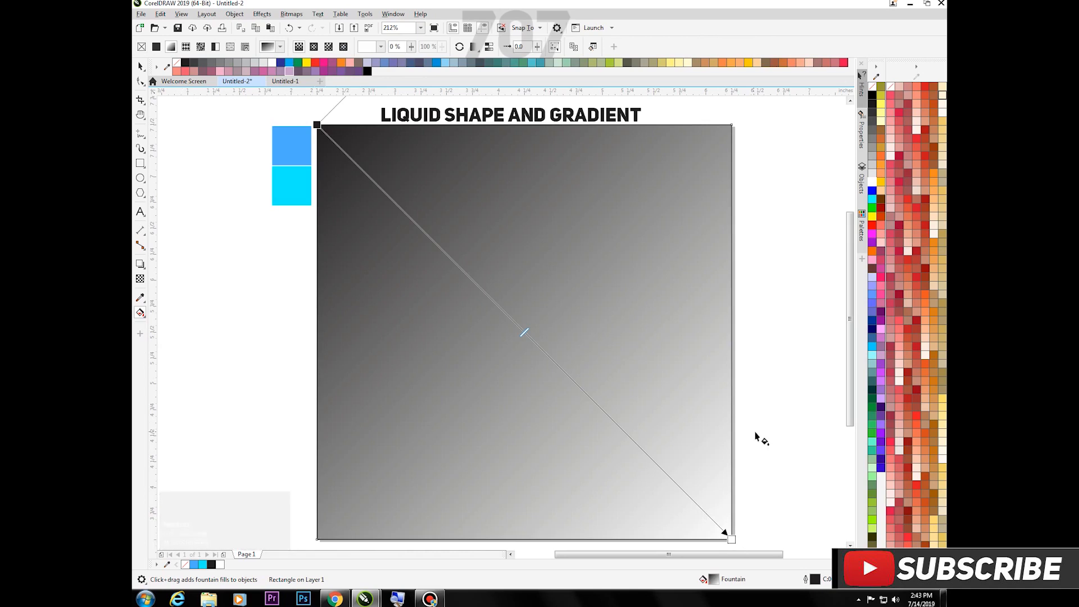
pyautogui.click(317, 124)
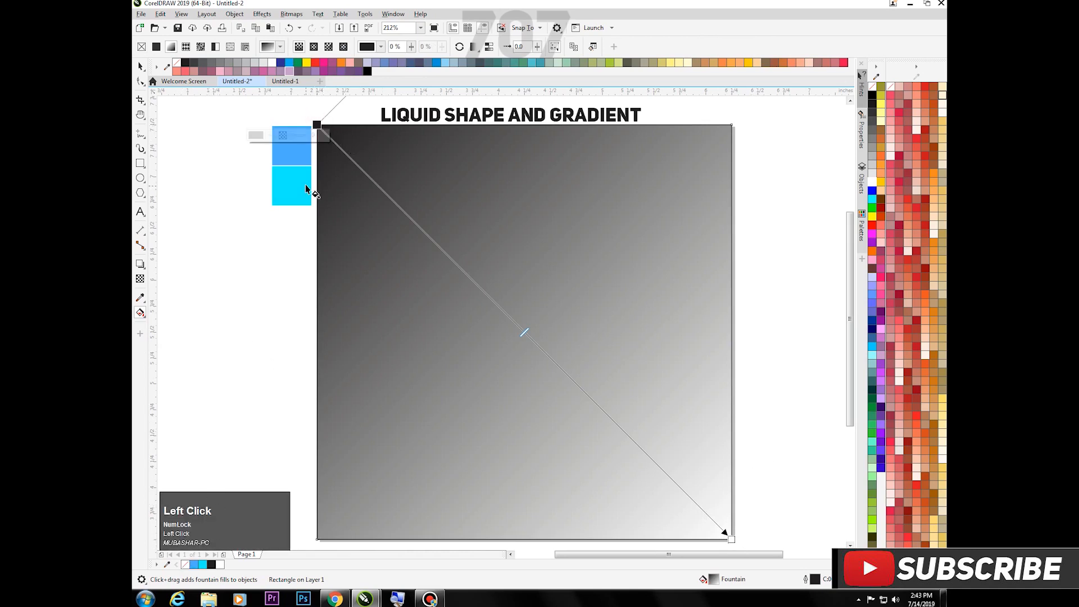
pyautogui.click(194, 564)
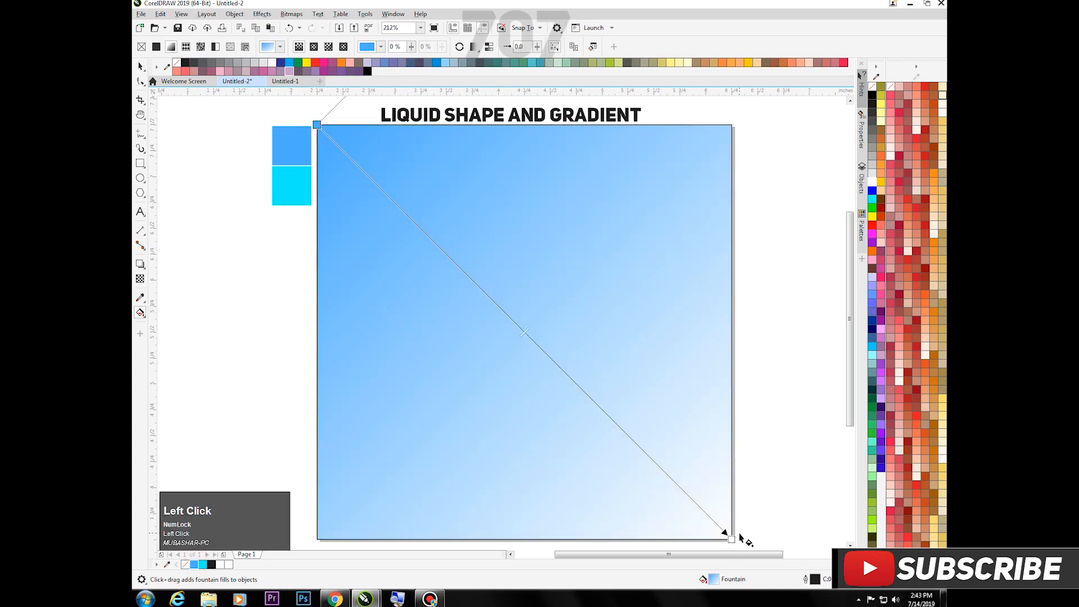
pyautogui.click(729, 537)
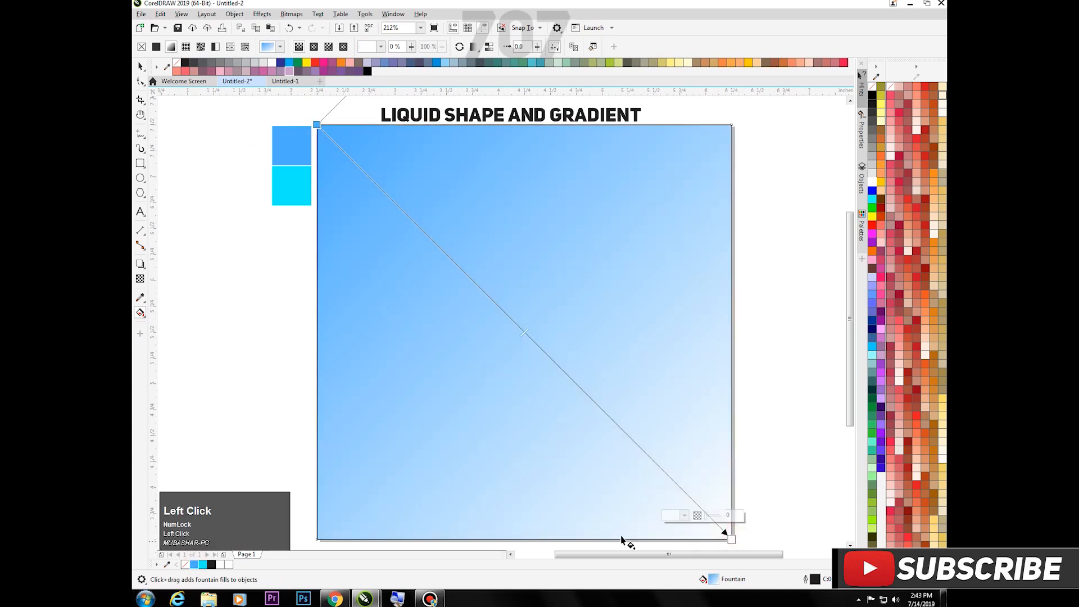
pyautogui.click(203, 564)
pyautogui.click(141, 66)
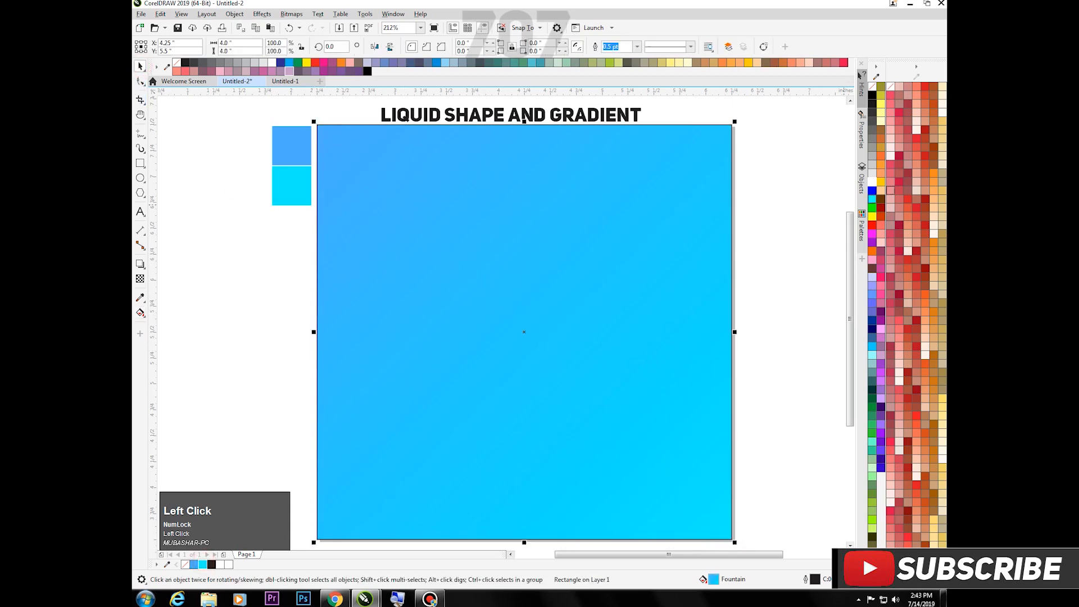
# Remove the outline from the gradient-filled page frame
pyautogui.rightClick(874, 86)
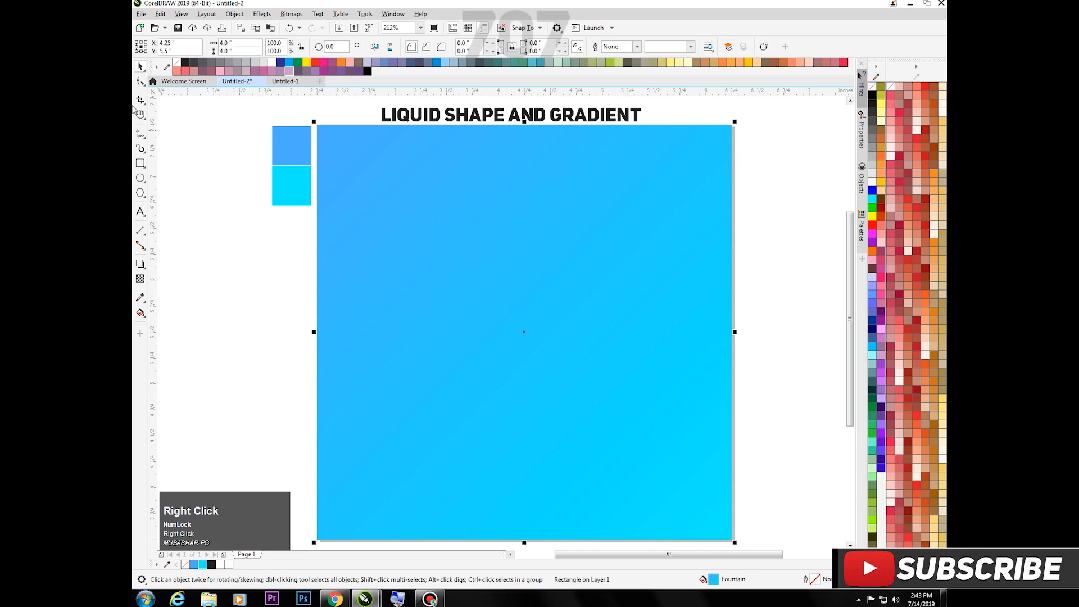
pyautogui.click(140, 67)
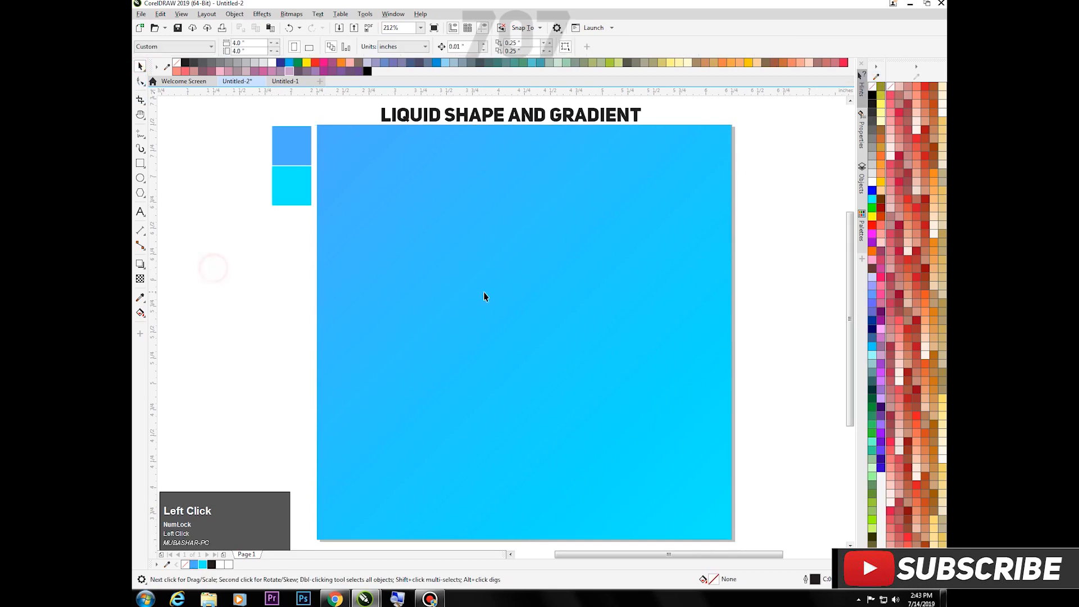
pyautogui.click(512, 284)
pyautogui.scroll(-3, 528, 266)
pyautogui.press('F4')
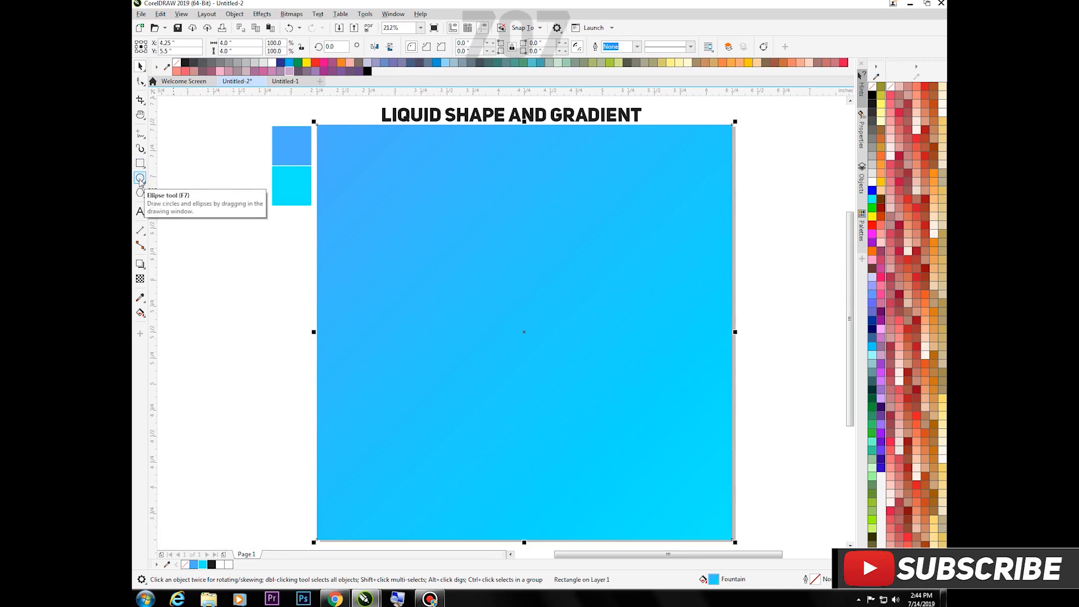
# Draw a circle about 1.68 inches in diameter on the gradient background and convert it to curves
pyautogui.click(140, 178)
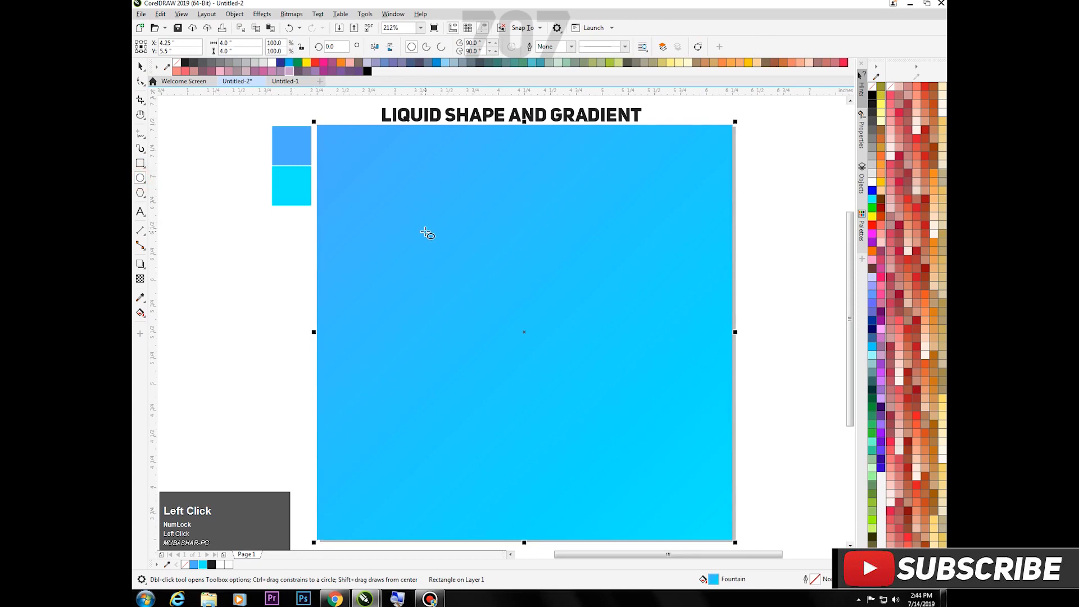
pyautogui.moveTo(416, 212)
pyautogui.mouseDown()
pyautogui.moveTo(467, 260)
pyautogui.moveTo(548, 378)
pyautogui.moveTo(469, 400)
pyautogui.moveTo(447, 387)
pyautogui.mouseUp()
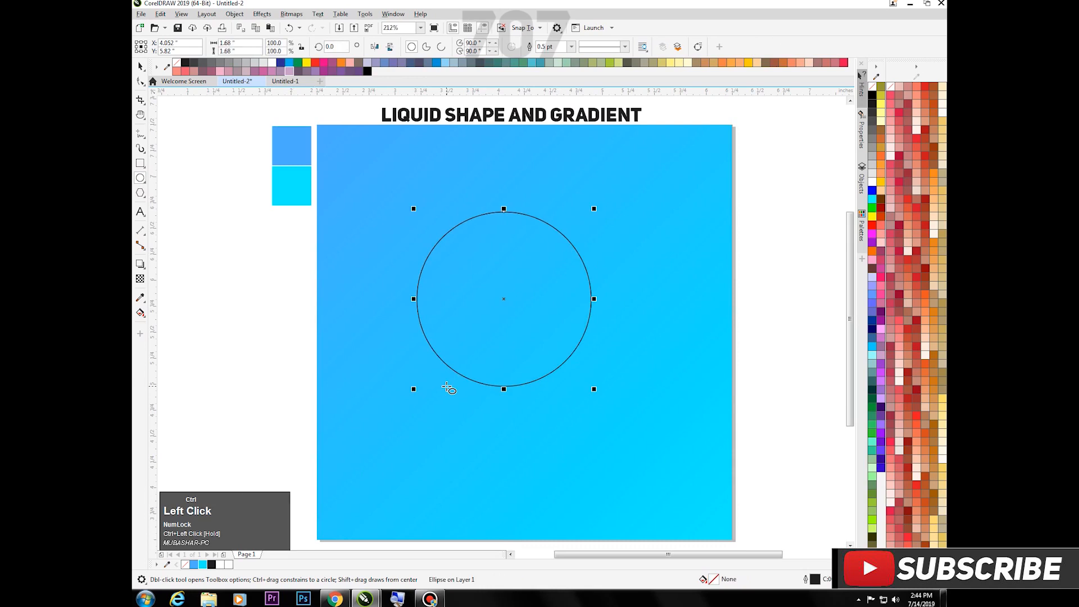
pyautogui.click(140, 67)
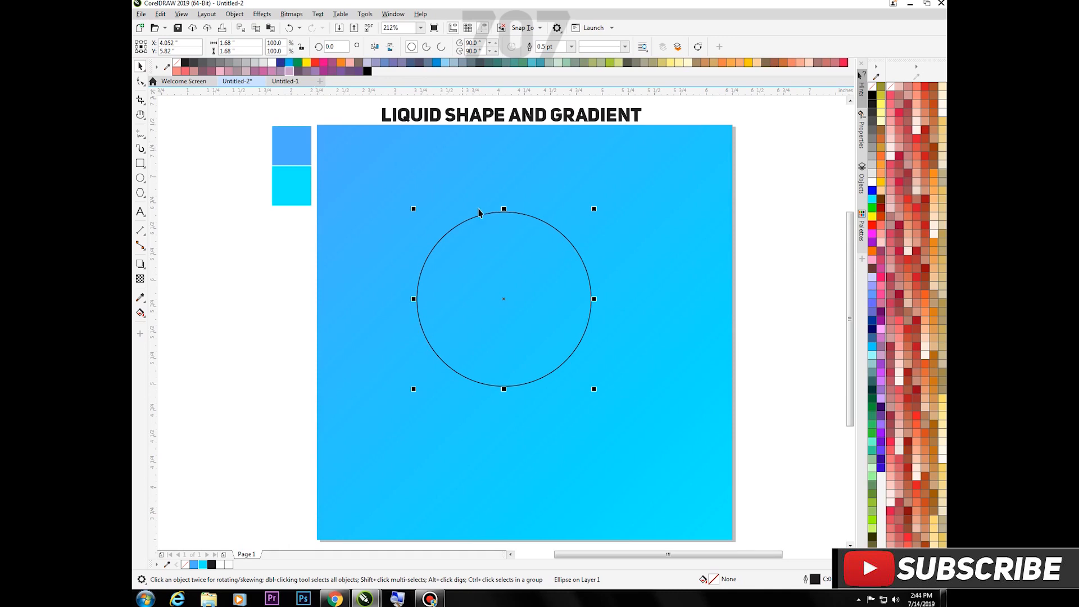
pyautogui.click(141, 70)
pyautogui.rightClick(498, 278)
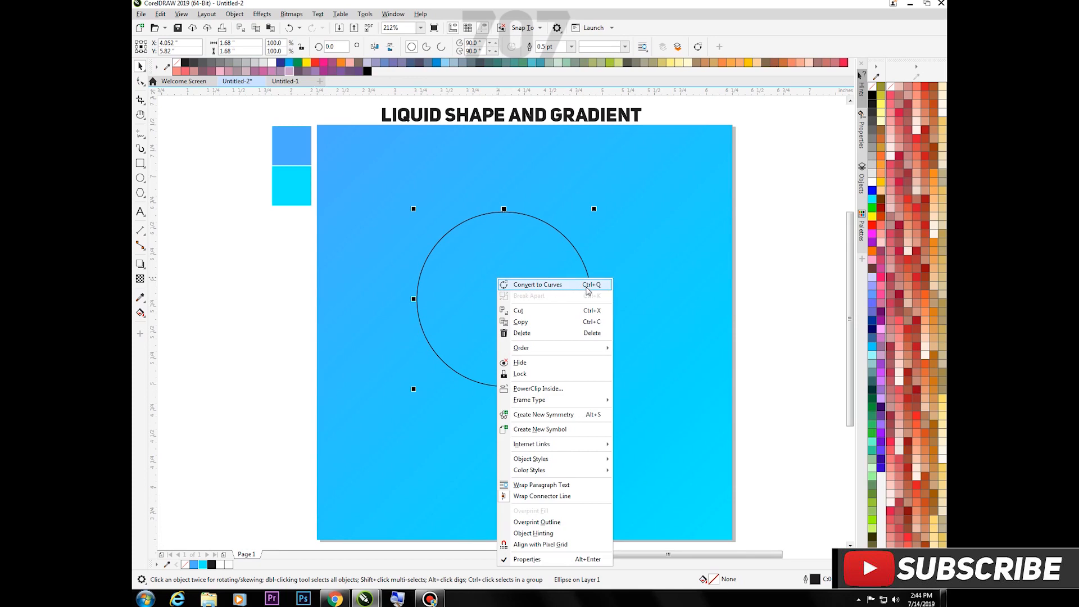
pyautogui.click(587, 290)
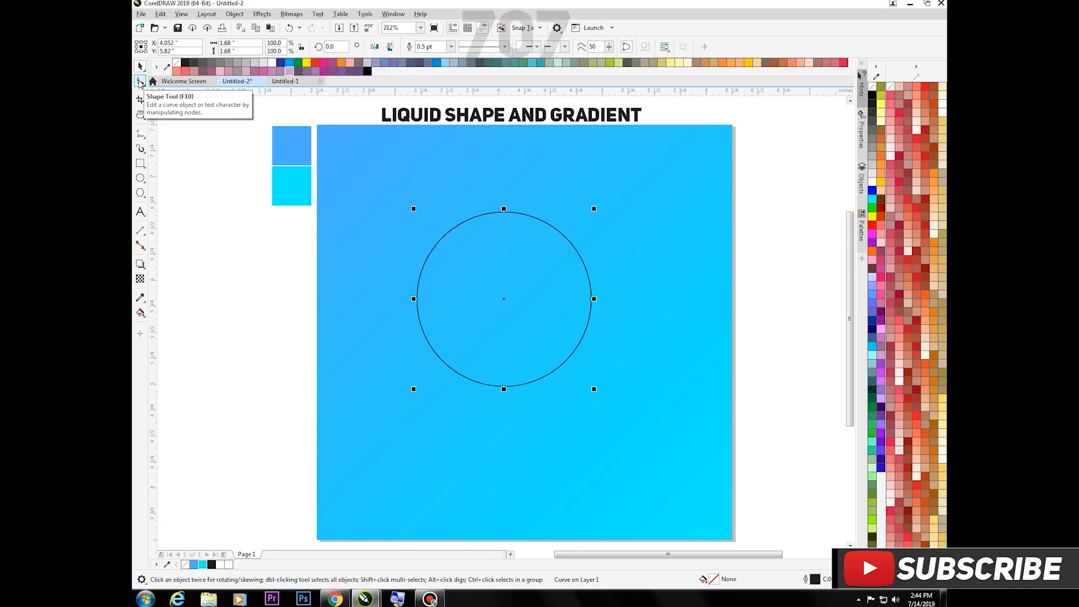
# Reshape the circle into a crescent by moving its right node inward past the centre with the Shape tool
pyautogui.click(140, 82)
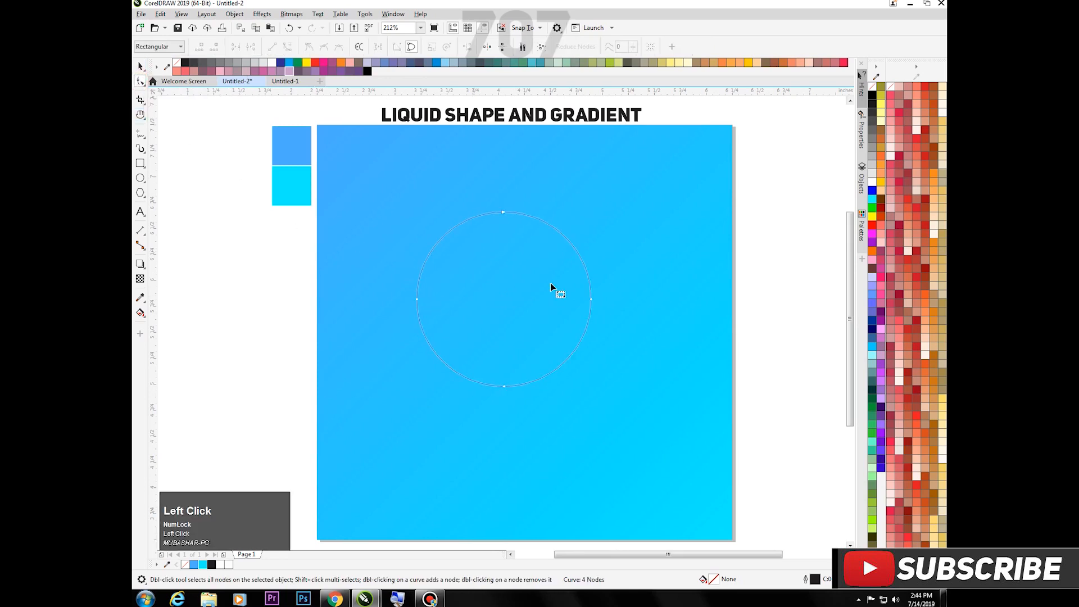
pyautogui.scroll(2, 494, 257)
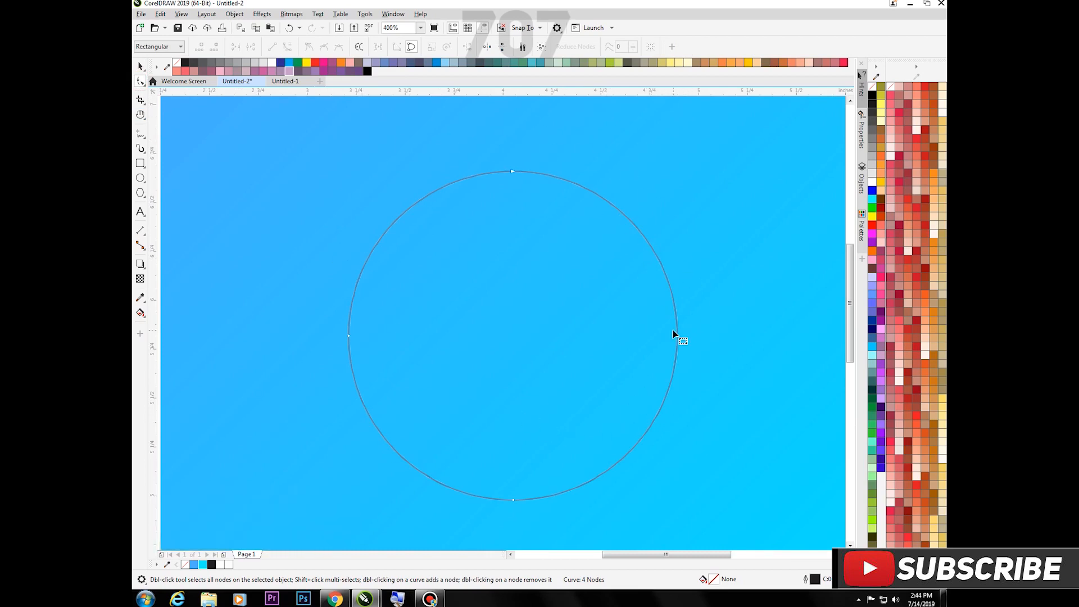
pyautogui.moveTo(676, 335); pyautogui.dragTo(464, 325)
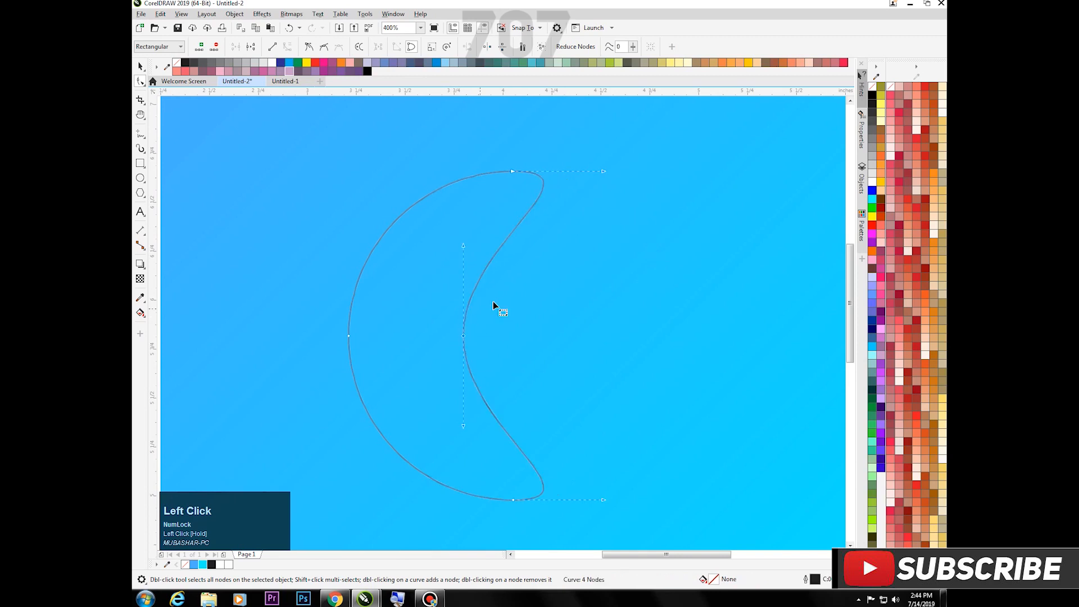
pyautogui.scroll(-1, 562, 301)
pyautogui.click(139, 67)
pyautogui.click(266, 370)
# Move the crescent off the gradient square to the empty area beside its left edge
pyautogui.click(487, 334)
pyautogui.moveTo(487, 334); pyautogui.dragTo(468, 315)
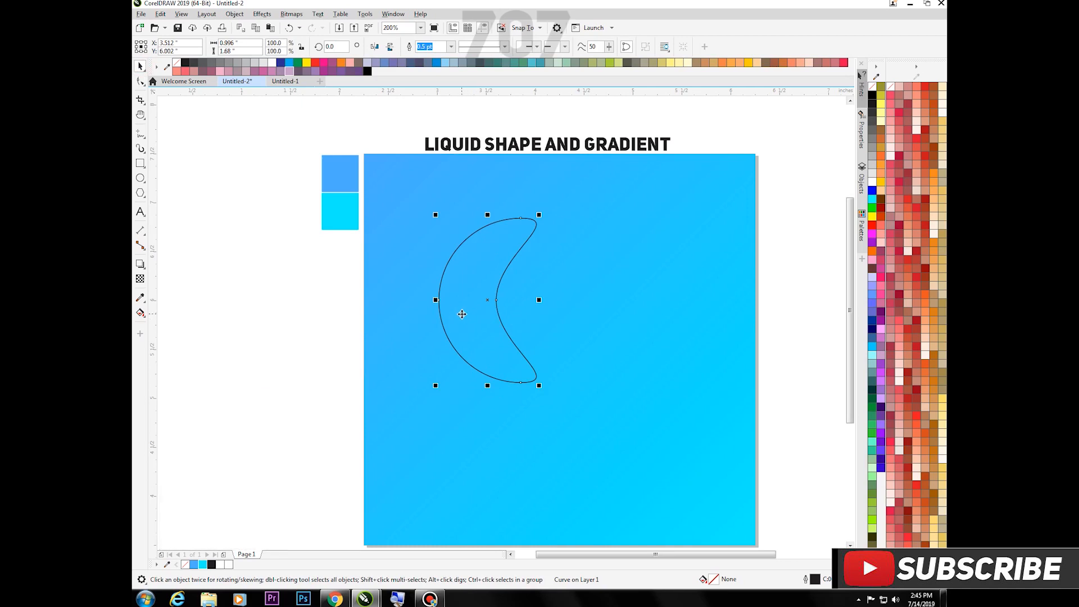
pyautogui.moveTo(463, 314); pyautogui.dragTo(427, 308)
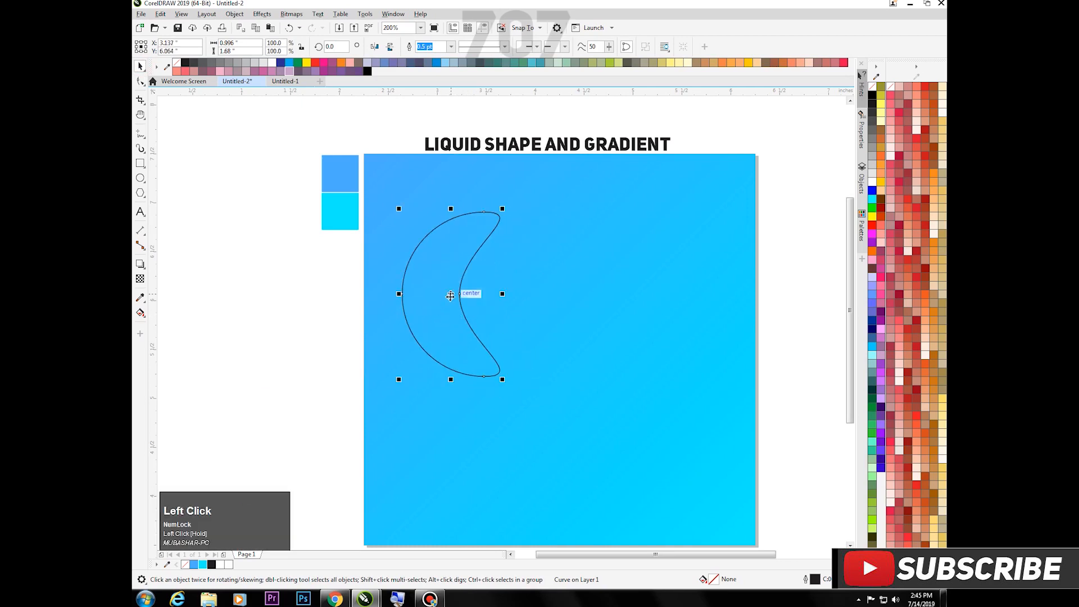
pyautogui.click(445, 258)
pyautogui.click(282, 319)
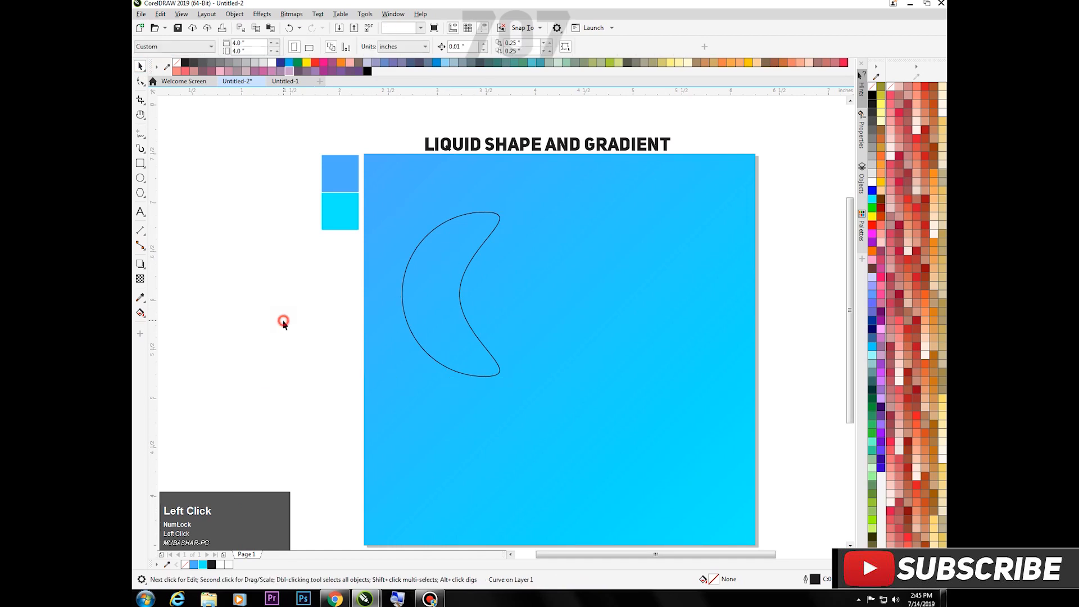
pyautogui.moveTo(422, 318); pyautogui.dragTo(233, 375)
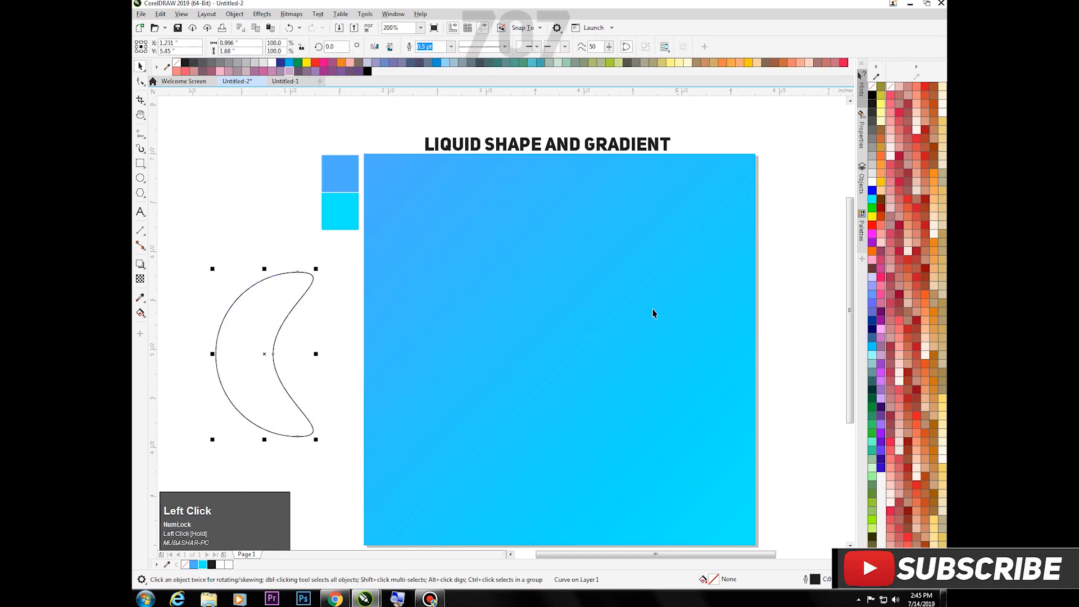